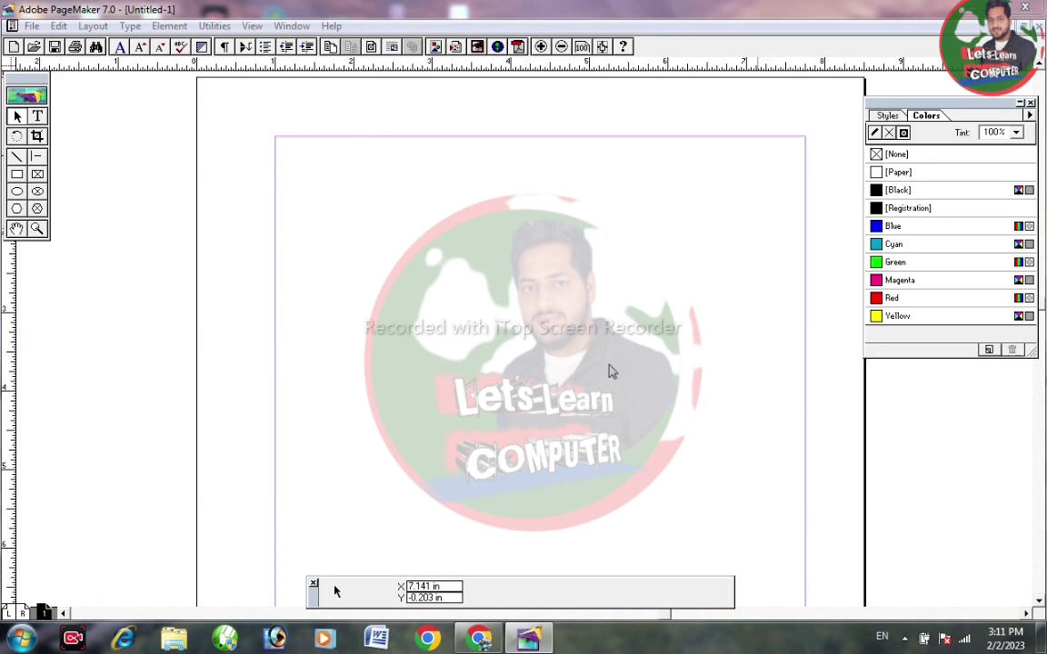
- Move the toolbox clear of the vertical ruler and draw a four-sided polygon about 2.14 in wide and 1.34 in high inside the margins
left_click_drag(34, 82, 49, 86)
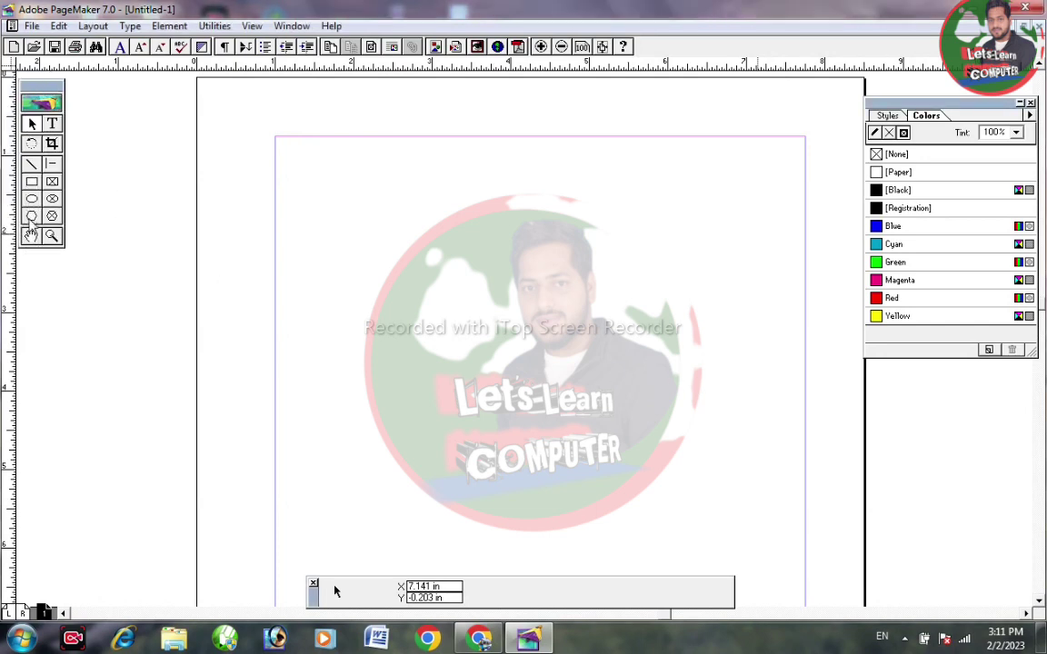
left_click(31, 217)
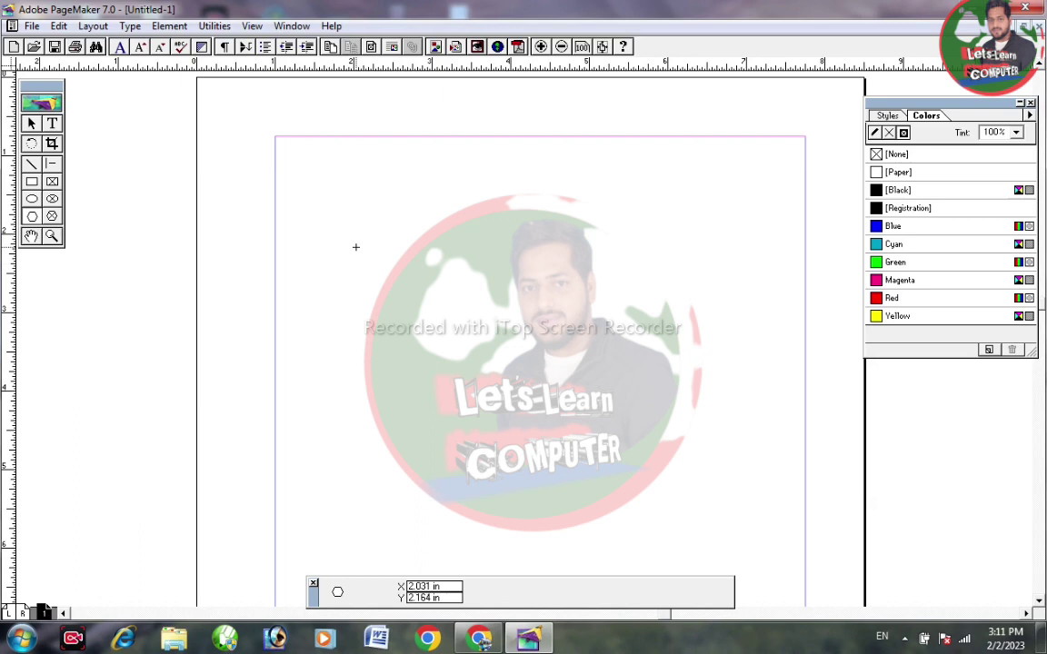
mouse_move(355, 247)
left_mouse_down()
mouse_move(355, 344)
mouse_move(523, 346)
mouse_move(522, 238)
mouse_move(355, 243)
left_mouse_up()
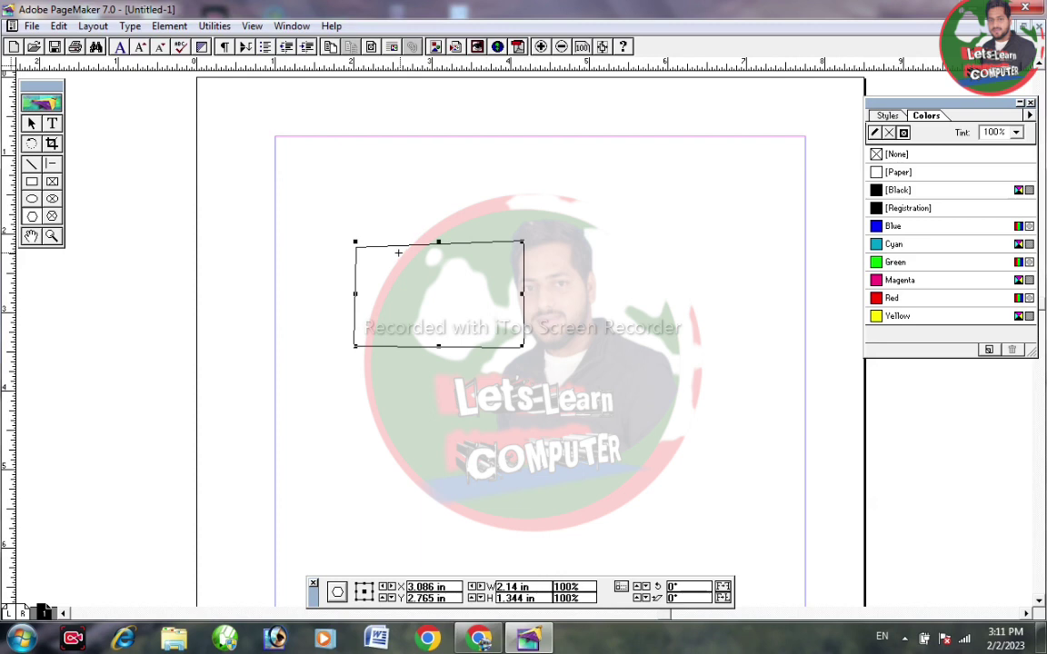
- Change the four-sided polygon to a frame and move it slightly up and right, centred at about X 3.39 in, Y 2.28 in
left_click(170, 29)
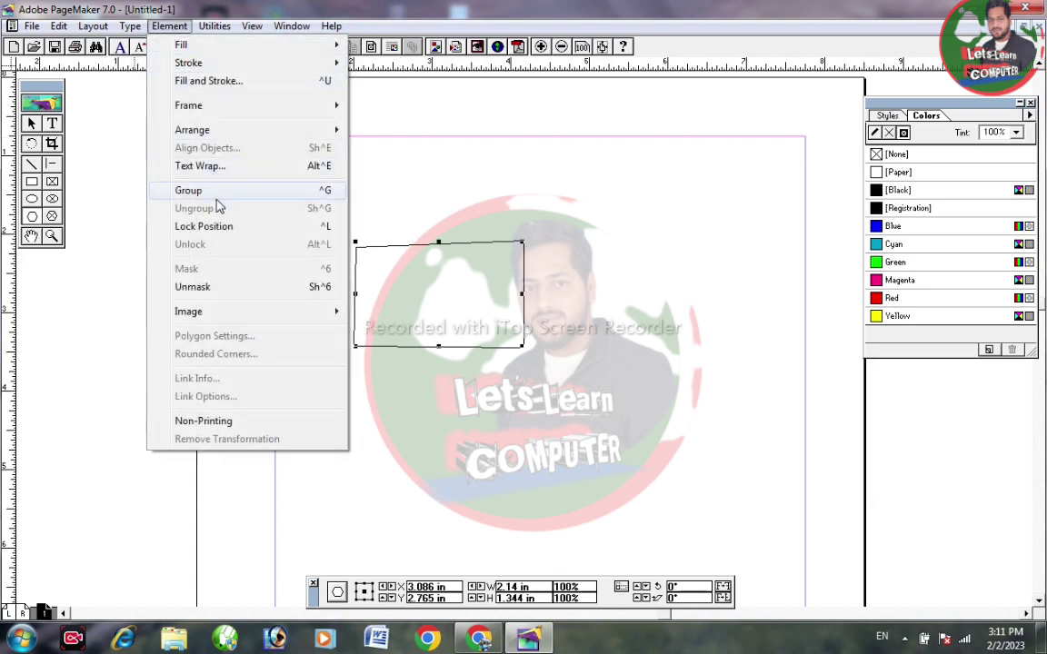
mouse_move(217, 107)
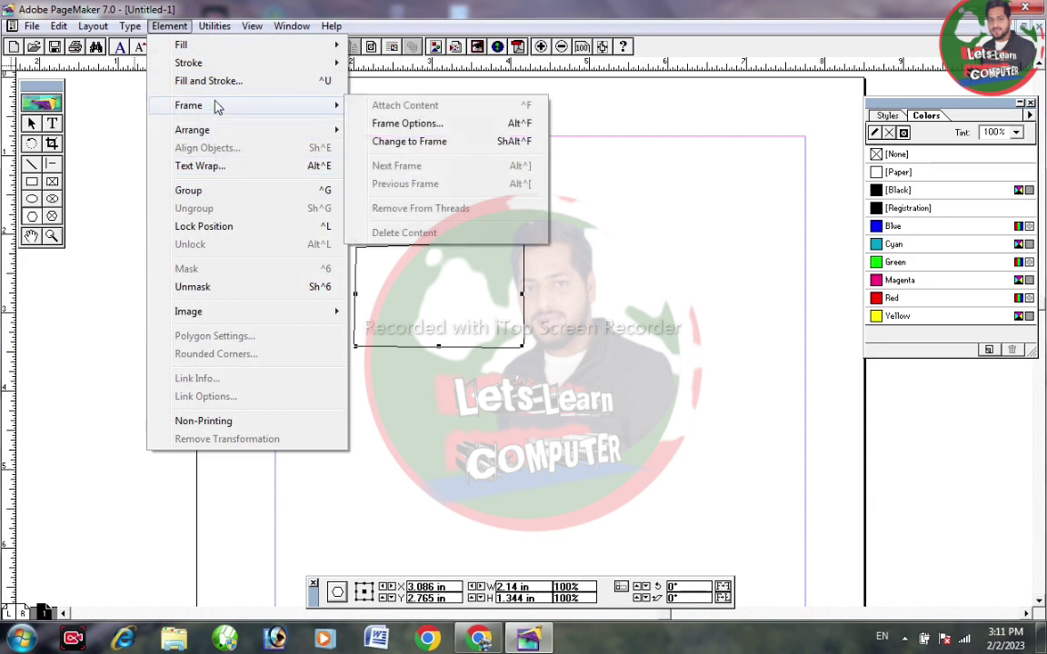
left_click(410, 141)
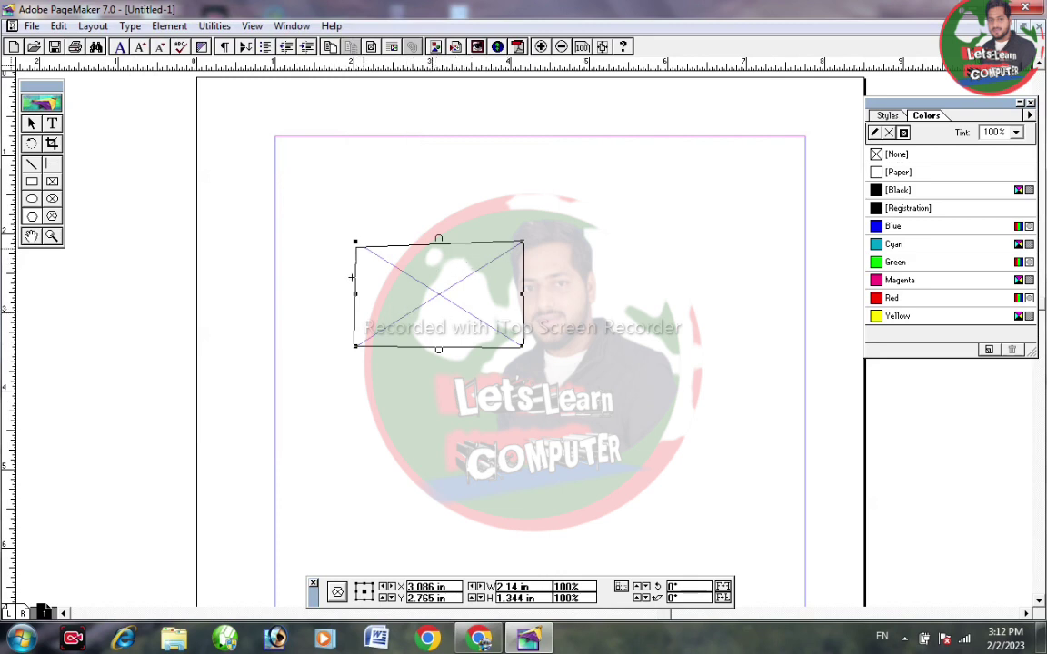
left_click(336, 243)
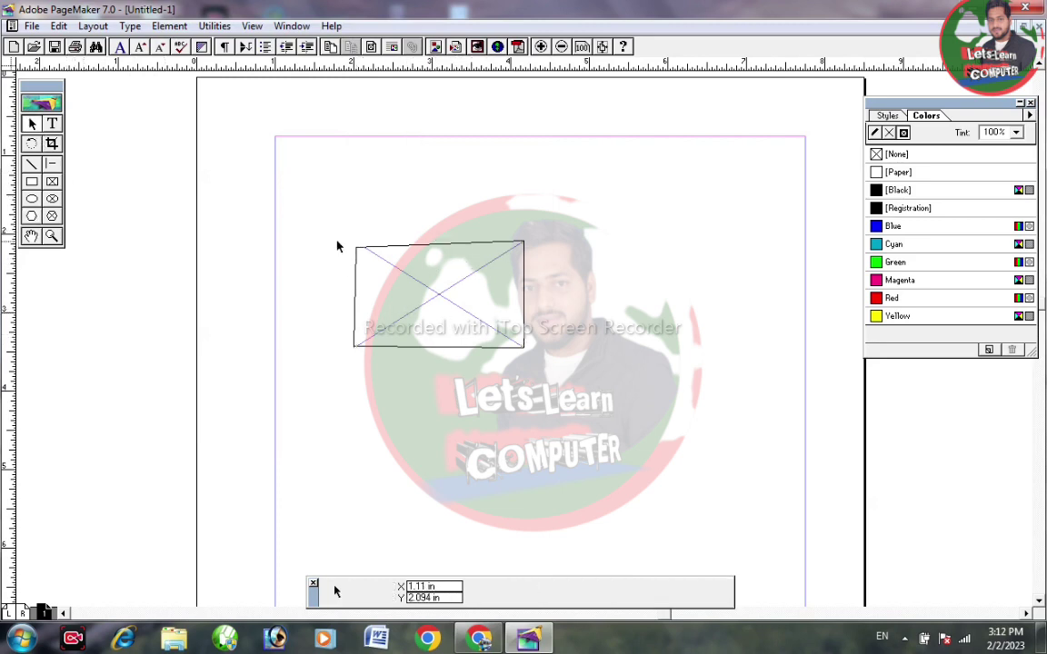
left_click(388, 253)
left_click_drag(388, 254, 413, 214)
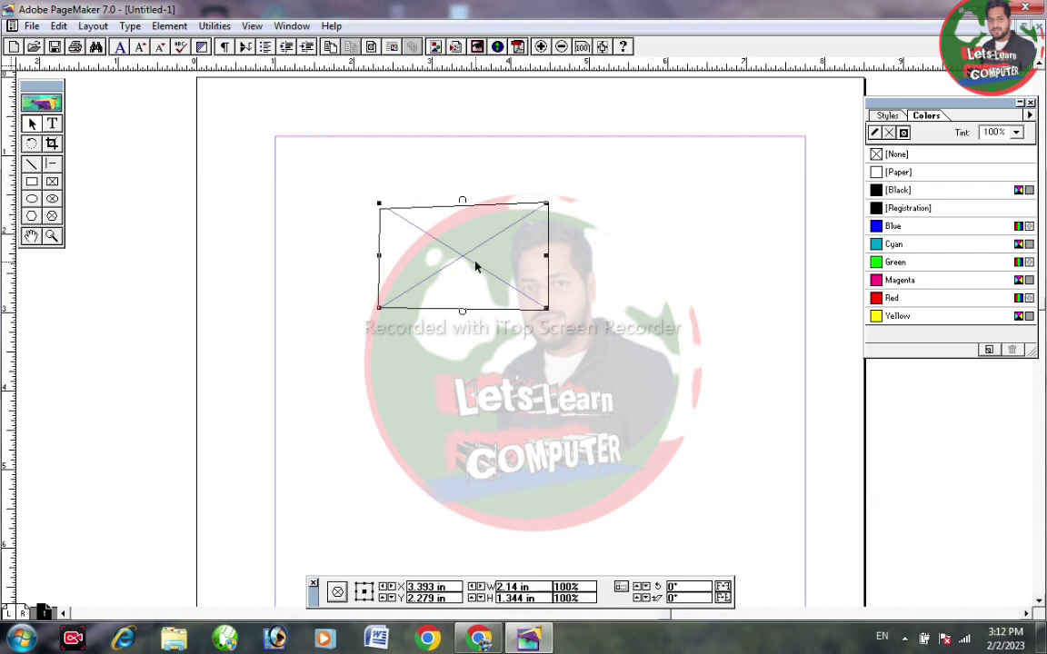
- Try to place the "cute-baby-what... (1)" image from the Desktop's OTHER FILE folder within the selected frame
left_click(32, 26)
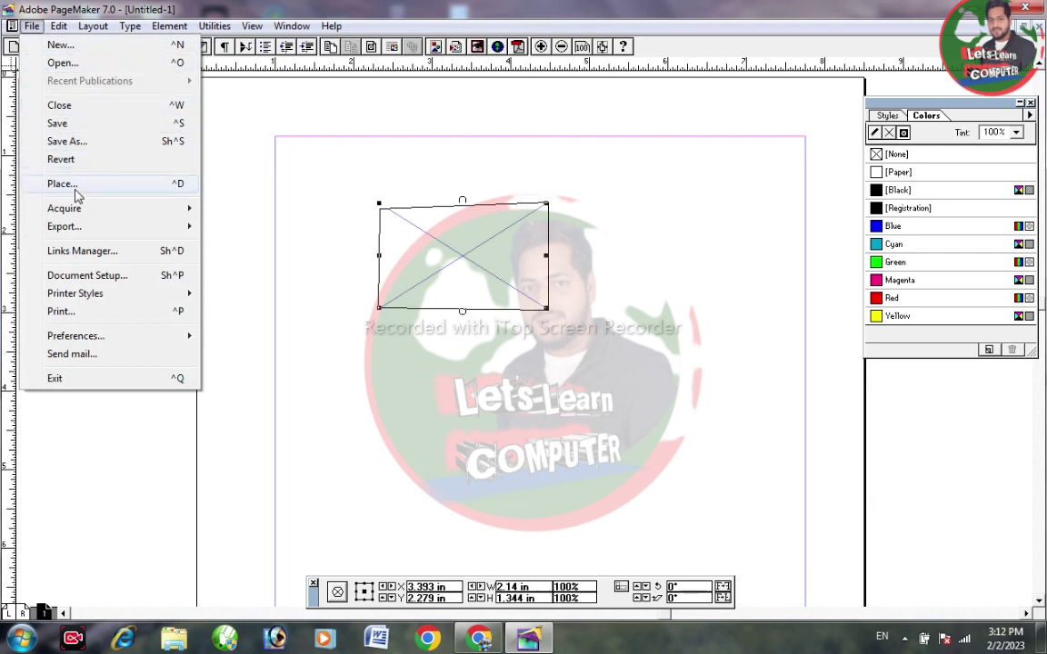
left_click(275, 192)
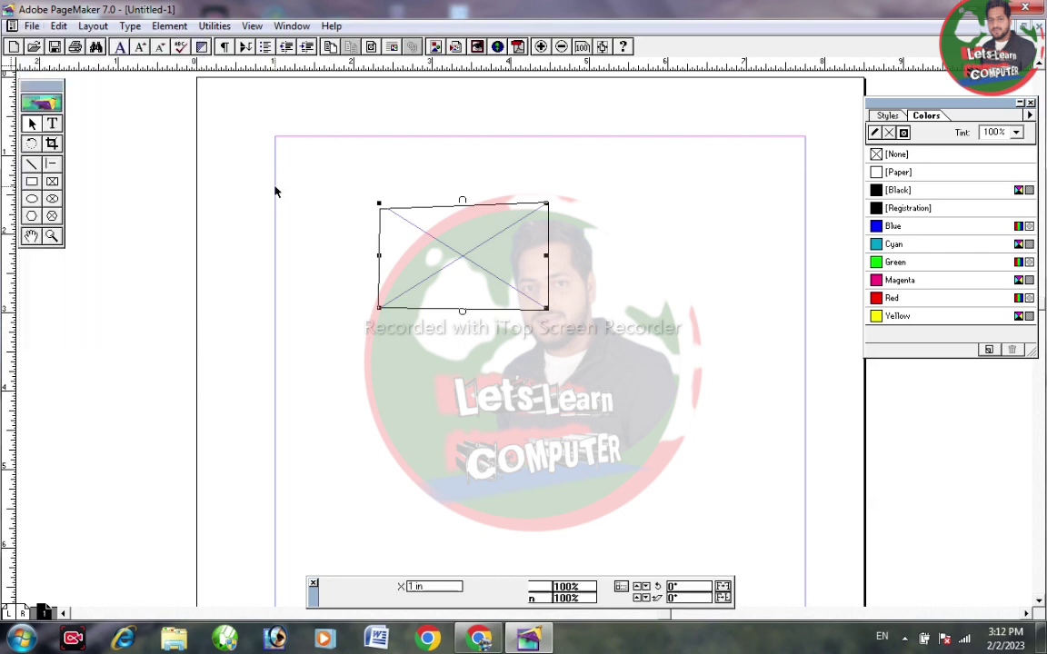
left_click(31, 27)
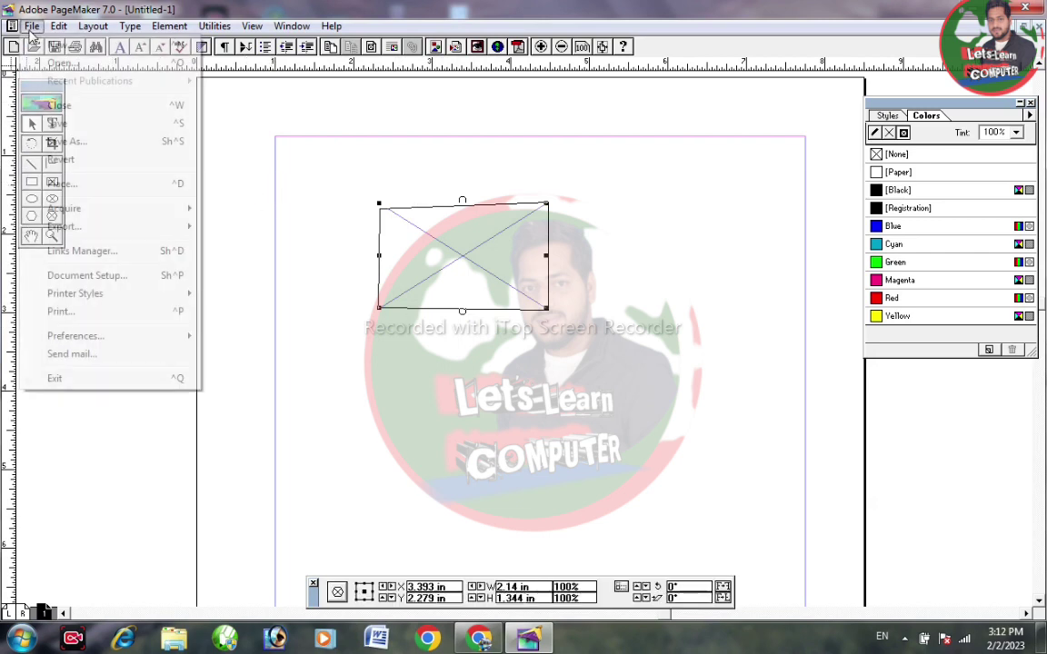
left_click(89, 188)
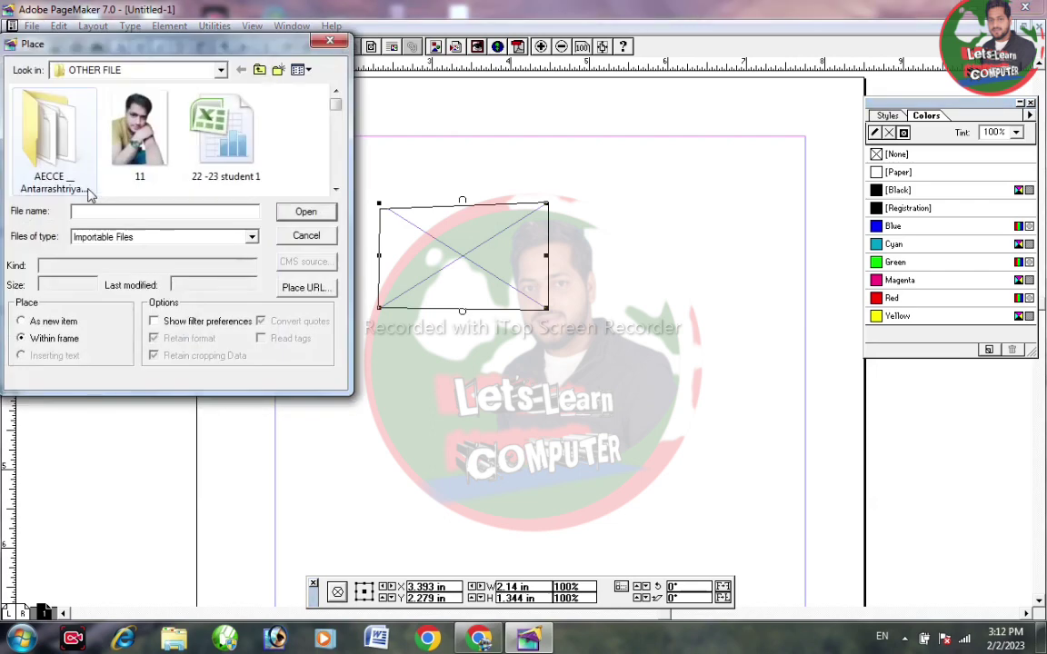
left_click(220, 72)
left_click(221, 71)
left_click(205, 70)
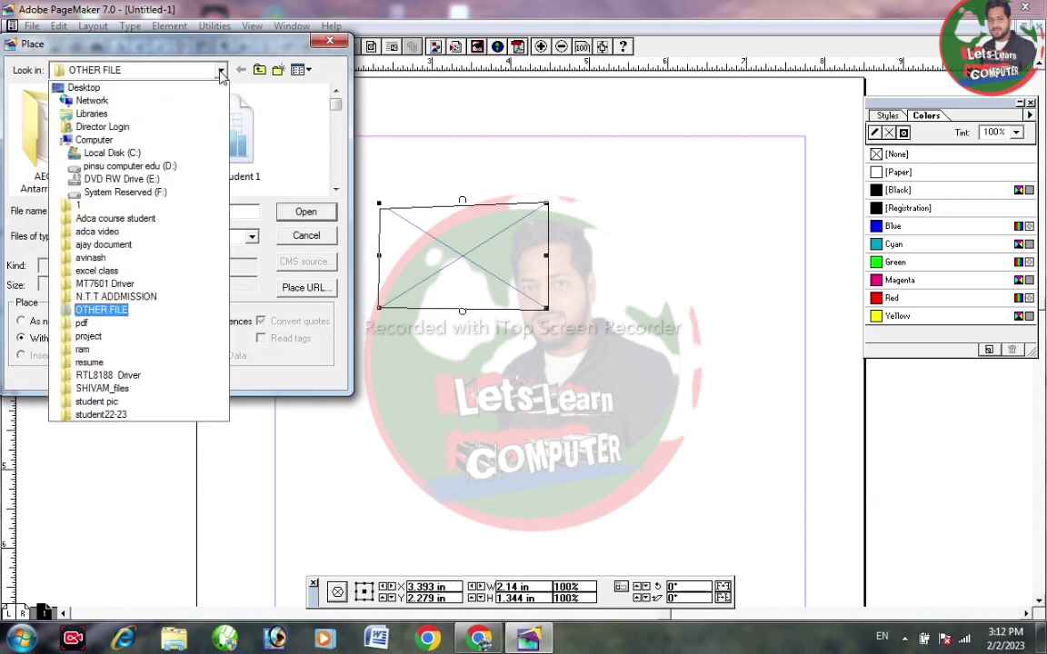
left_click(132, 93)
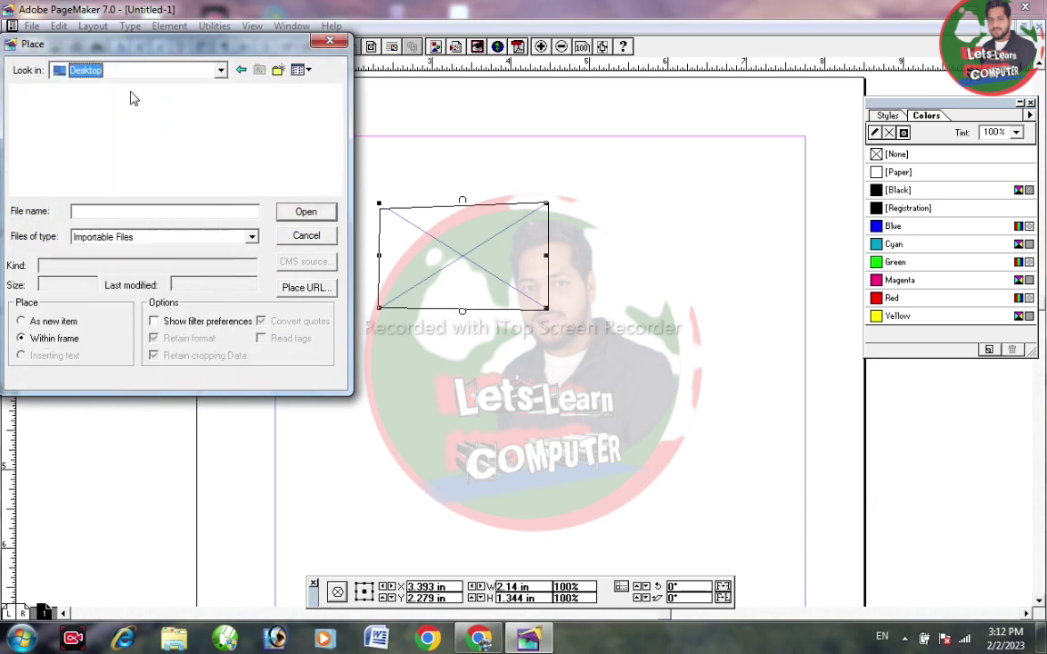
scroll(341, 127, "down", 2)
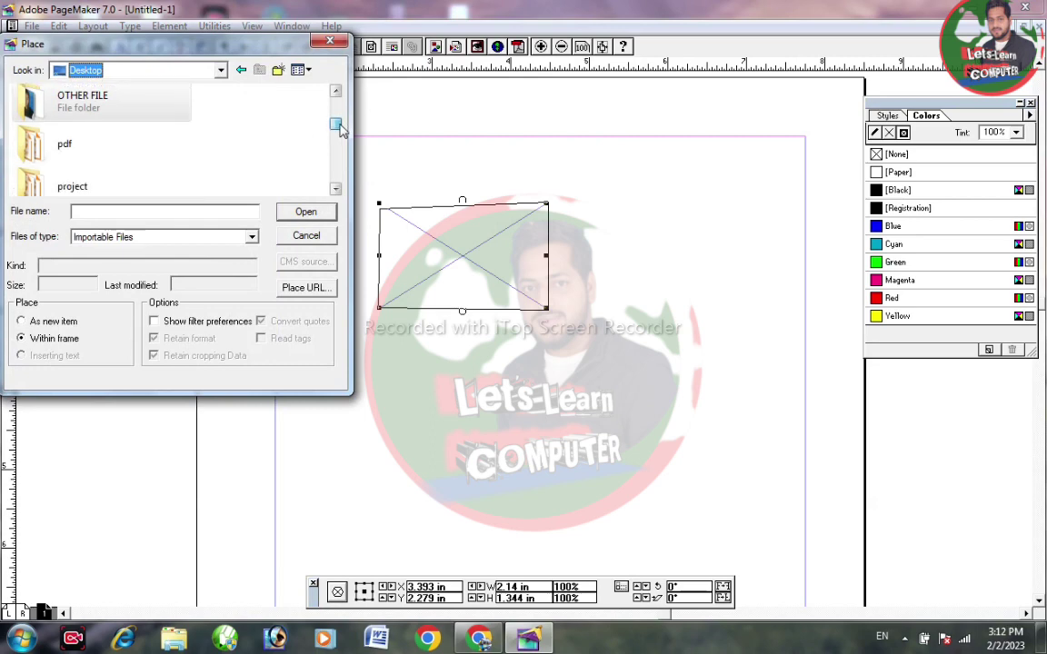
double_click(118, 88)
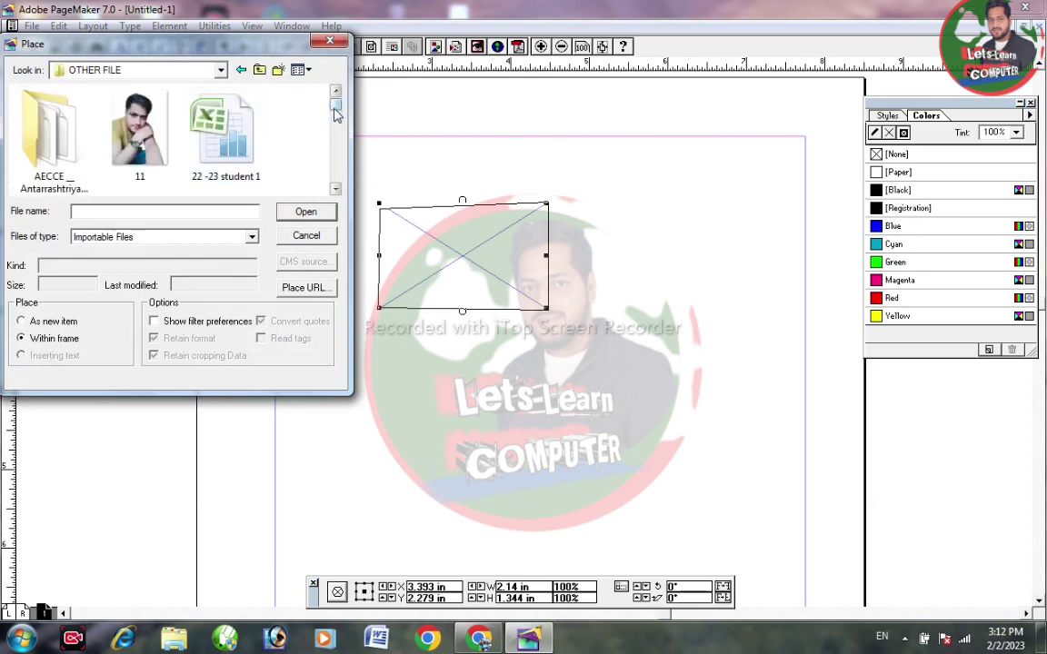
left_click_drag(335, 105, 338, 129)
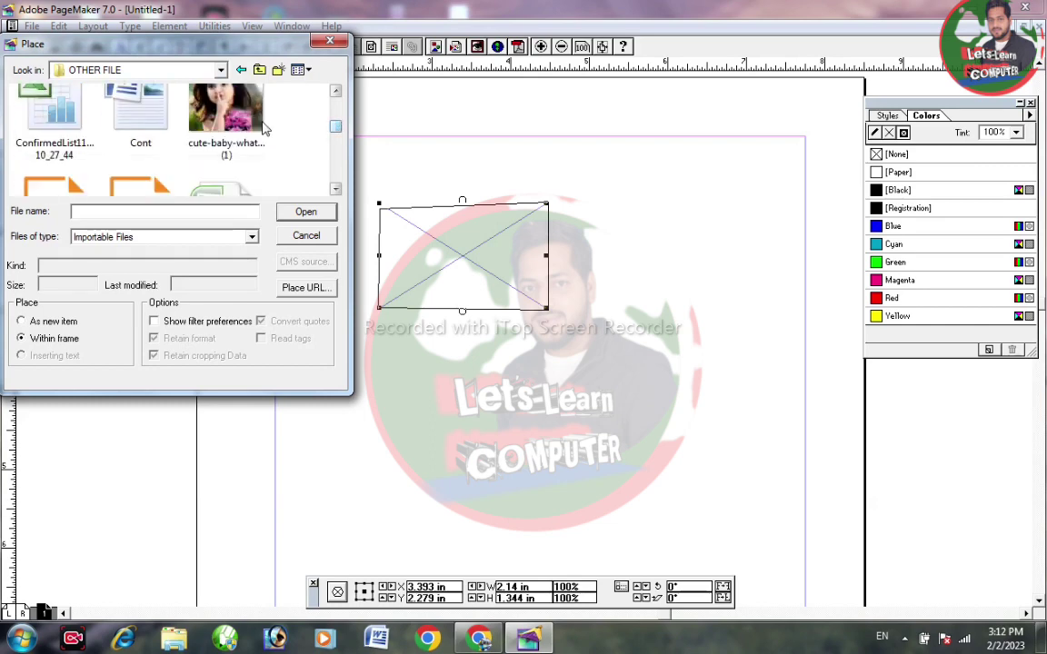
left_click(259, 129)
left_click(302, 214)
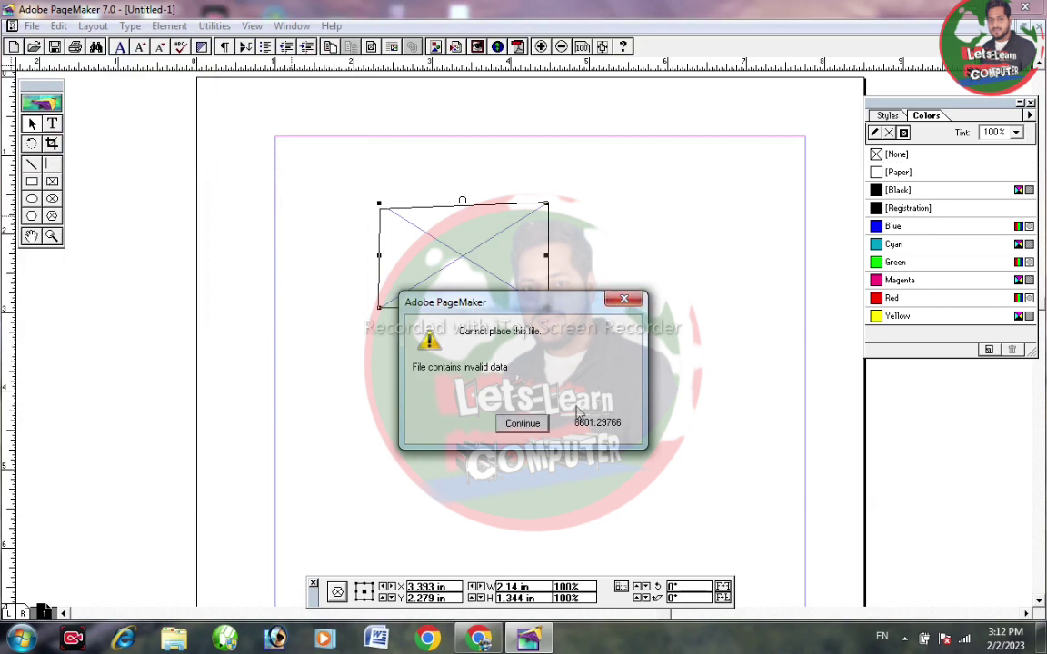
left_click(524, 424)
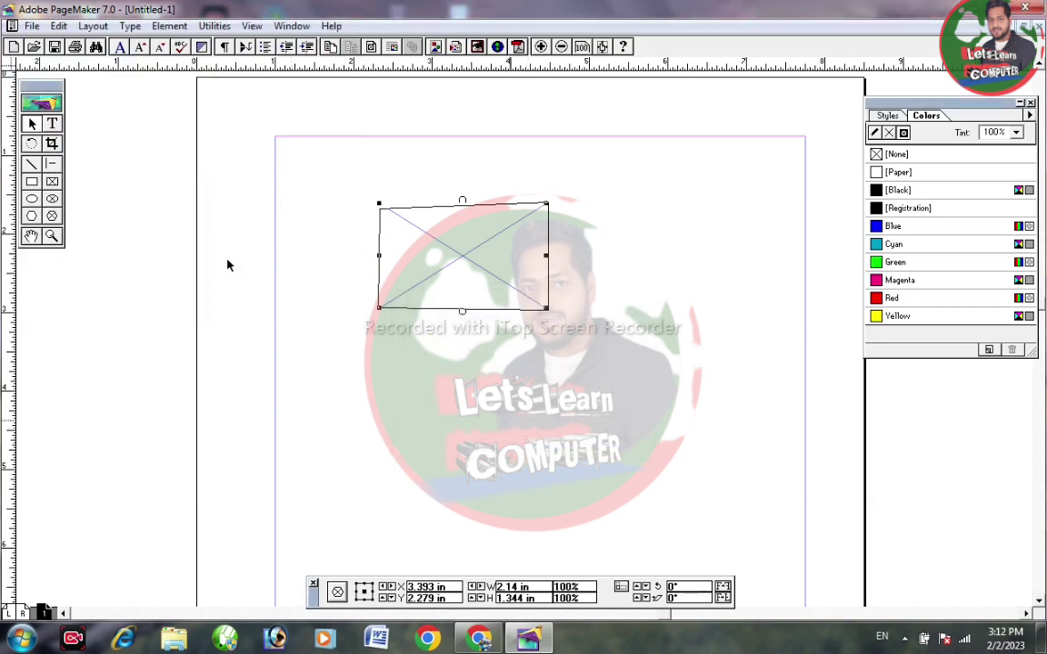
- Place the kitten image "yy" from the OTHER FILE folder within the selected frame
left_click(32, 25)
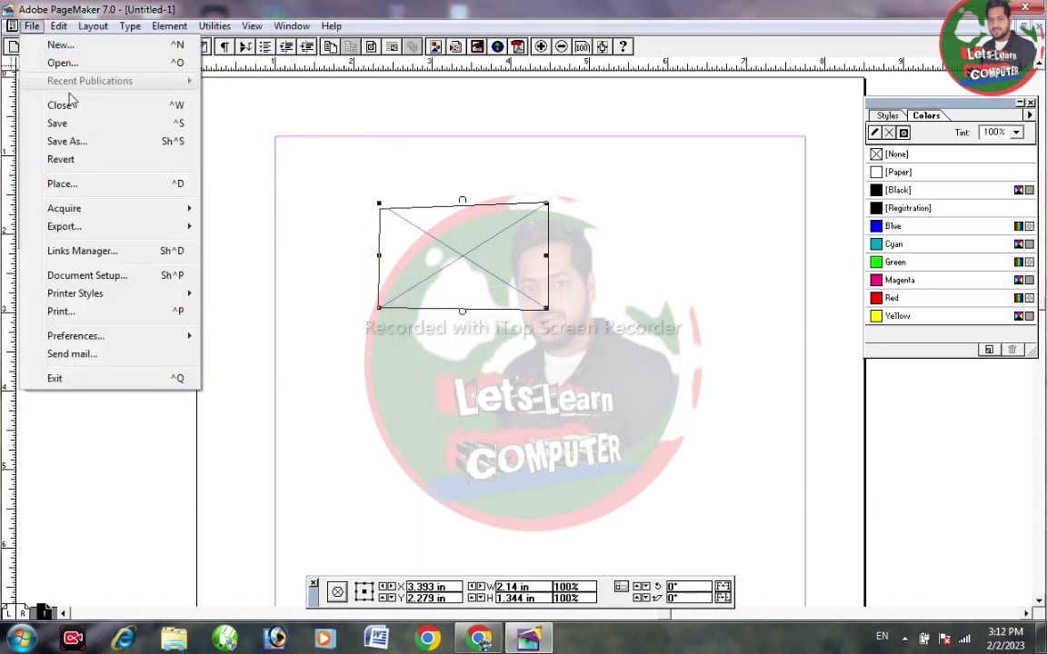
left_click(90, 189)
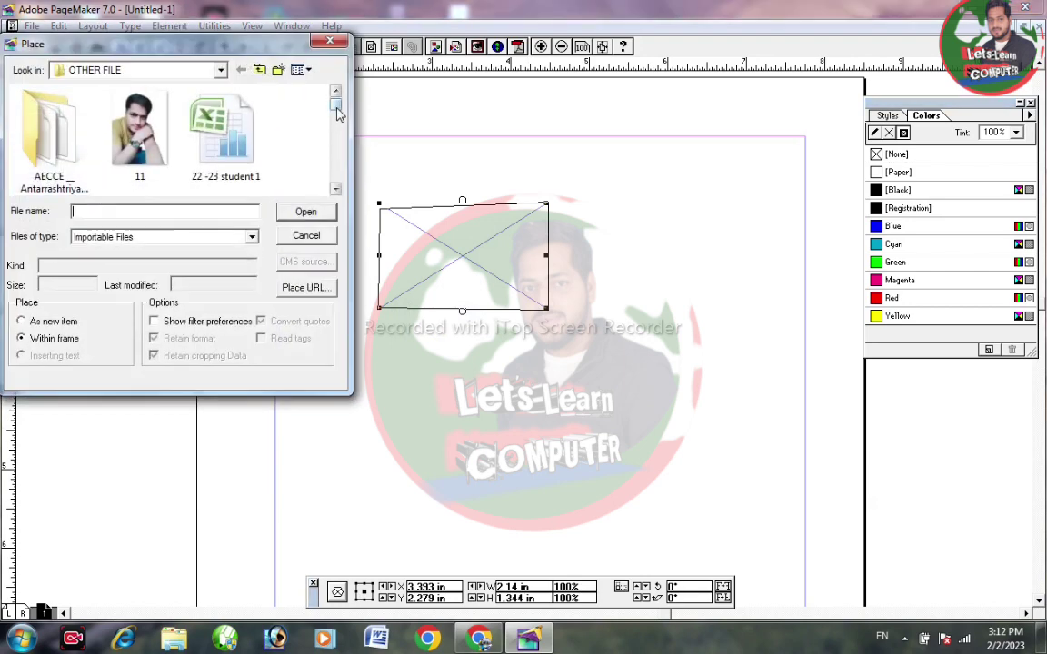
left_click(337, 133)
left_click_drag(338, 134, 334, 187)
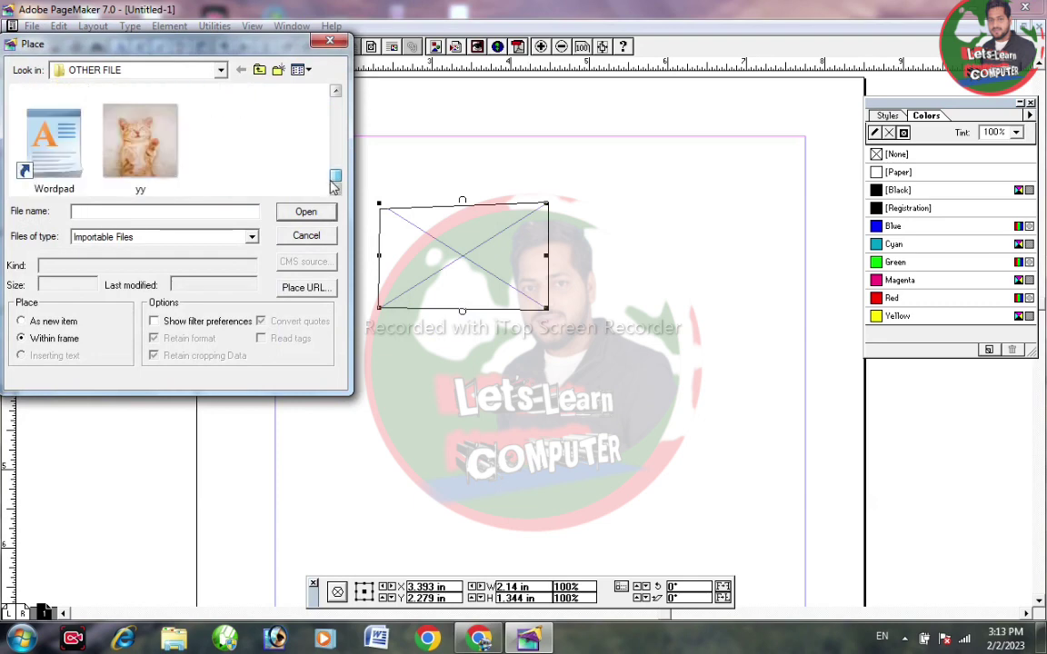
left_click(140, 141)
left_click(289, 210)
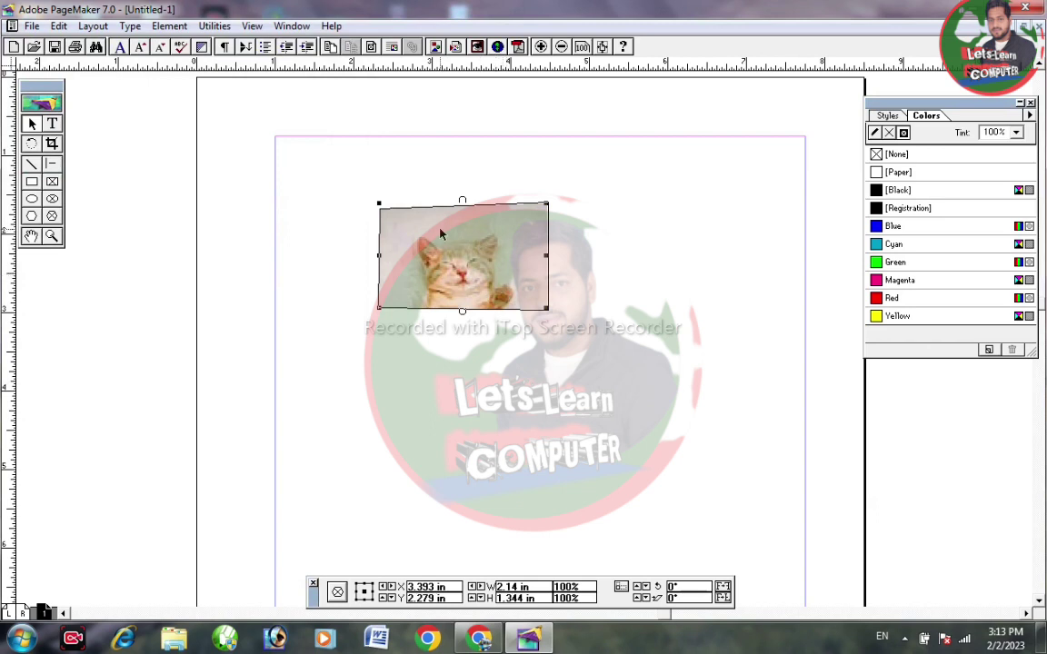
- Set the image frame's options to scale the content to fit the frame, with the aspect ratio maintained
left_click(169, 29)
mouse_move(232, 113)
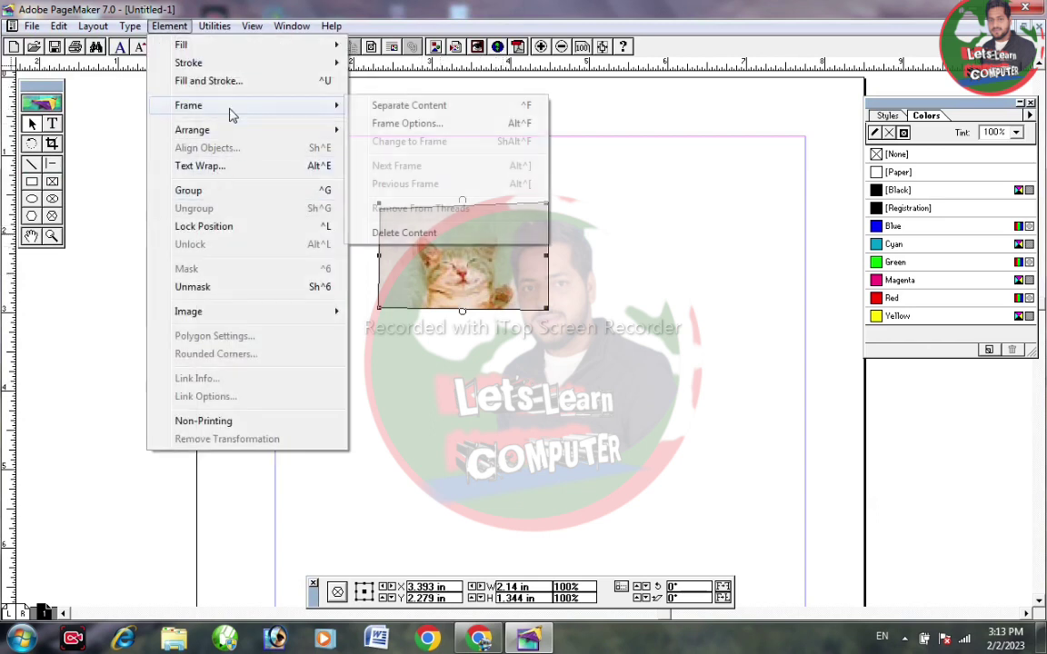
left_click(401, 124)
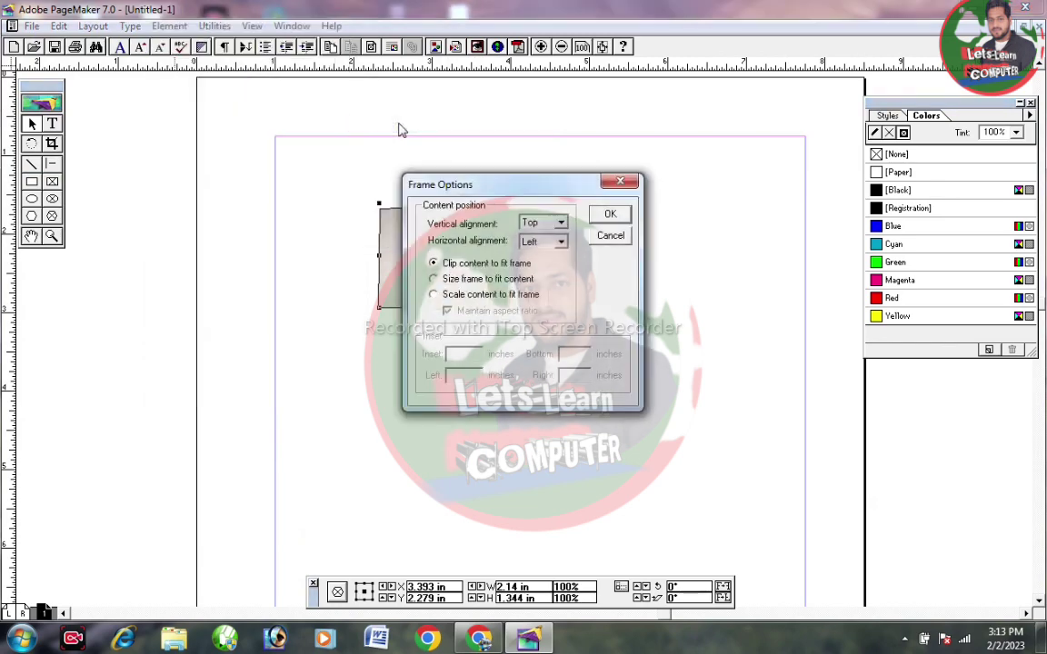
left_click(435, 294)
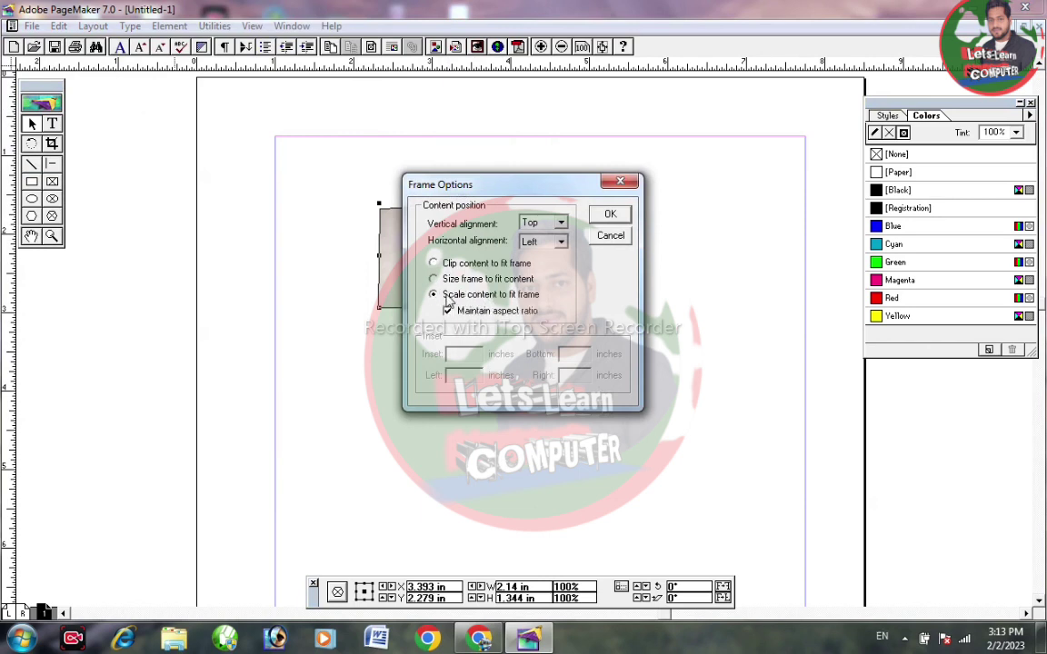
left_click(607, 214)
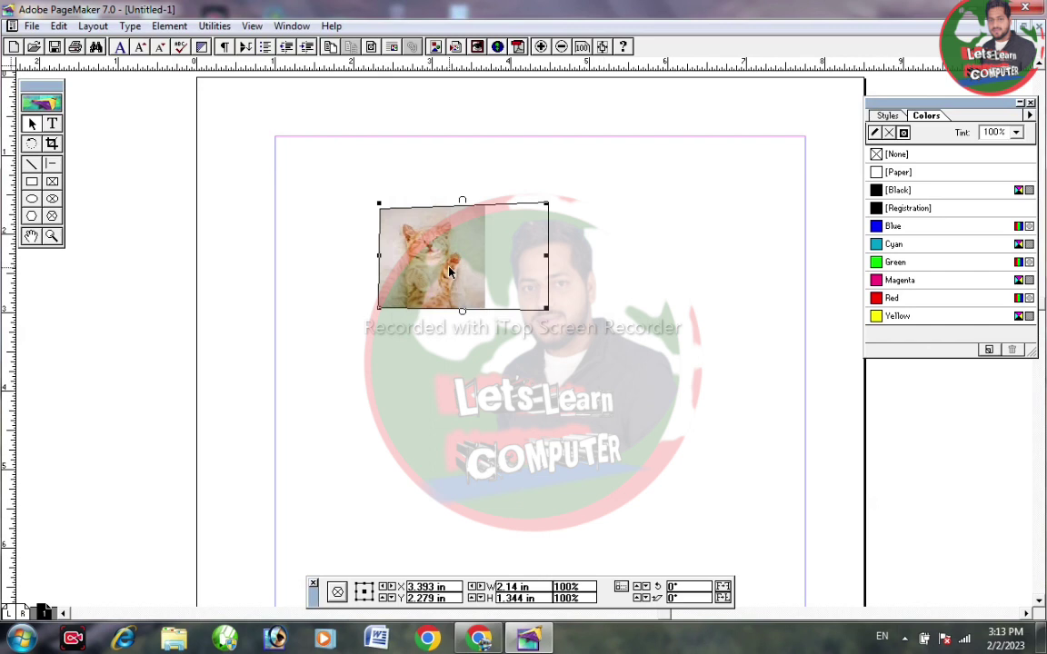
- Delete the frame containing the kitten image from the page
left_click(35, 123)
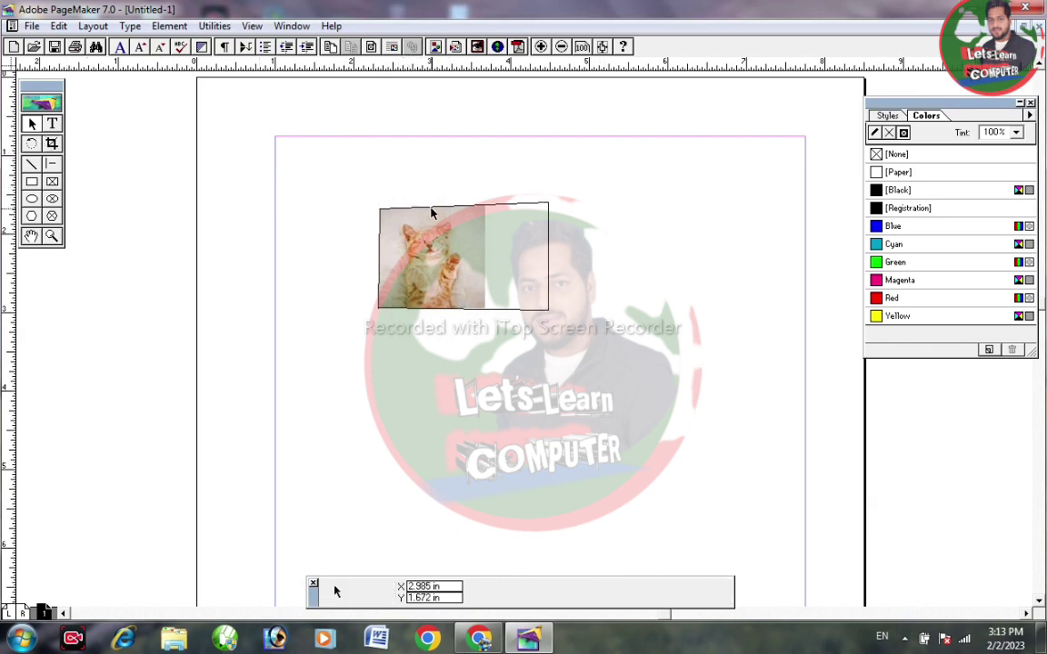
left_click(499, 211)
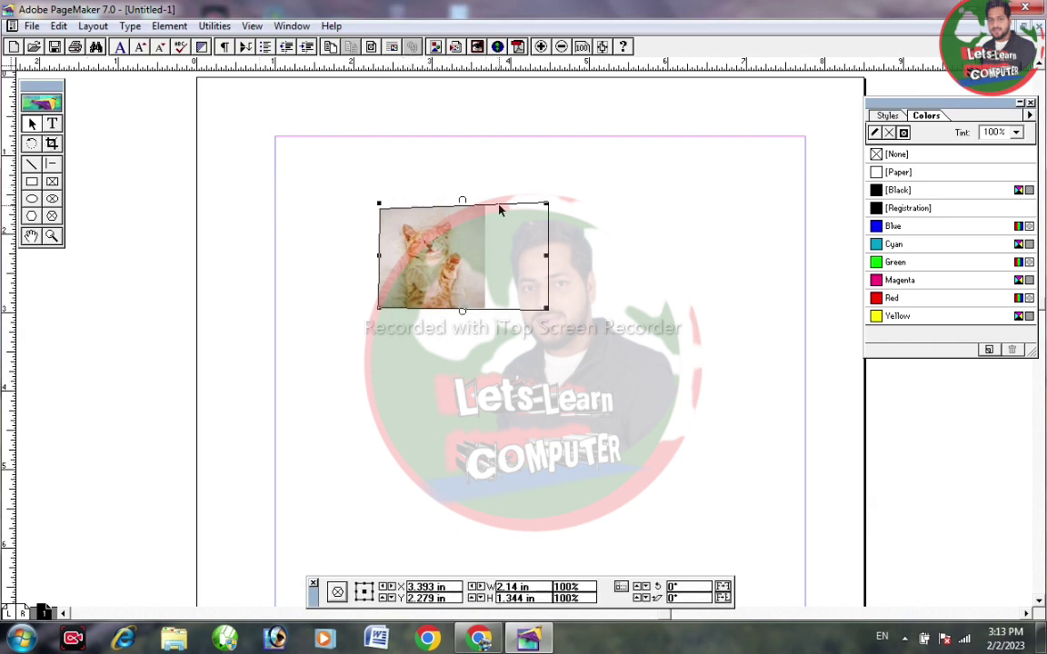
key("Delete")
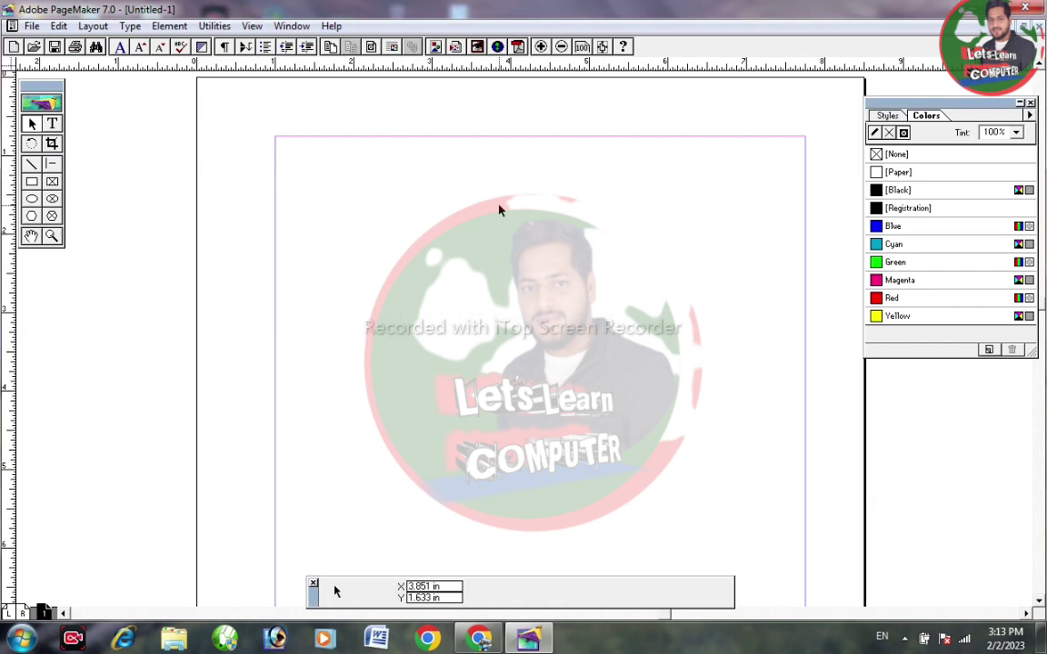
- Draw an irregular four-cornered polygon about 2.5 in wide and 1.44 in high with the Polygon tool, and select it
left_click(31, 216)
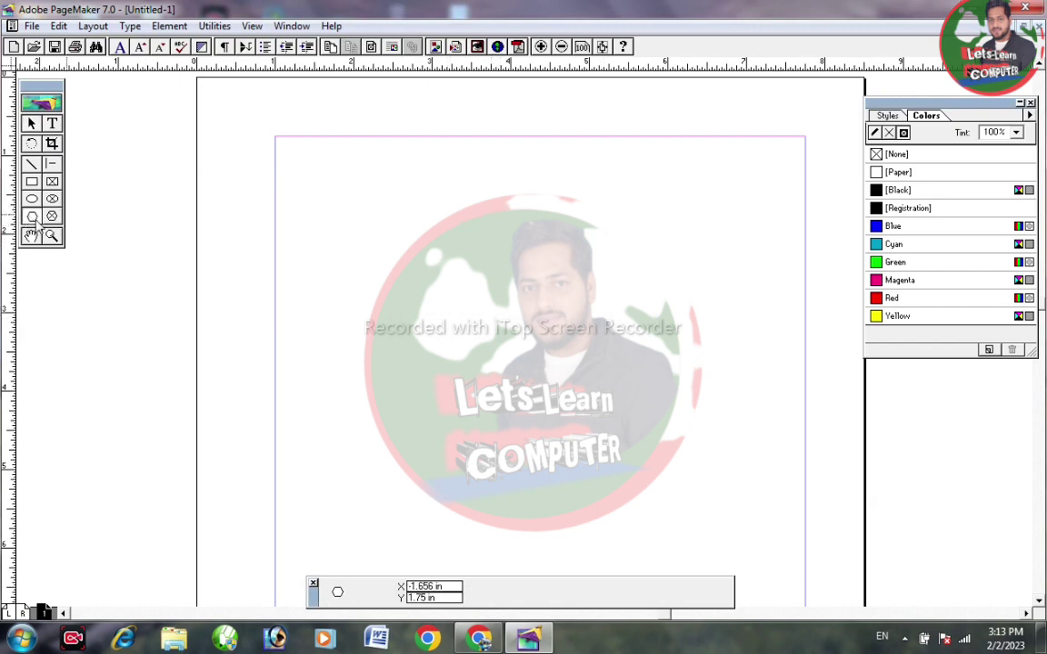
left_click(375, 268)
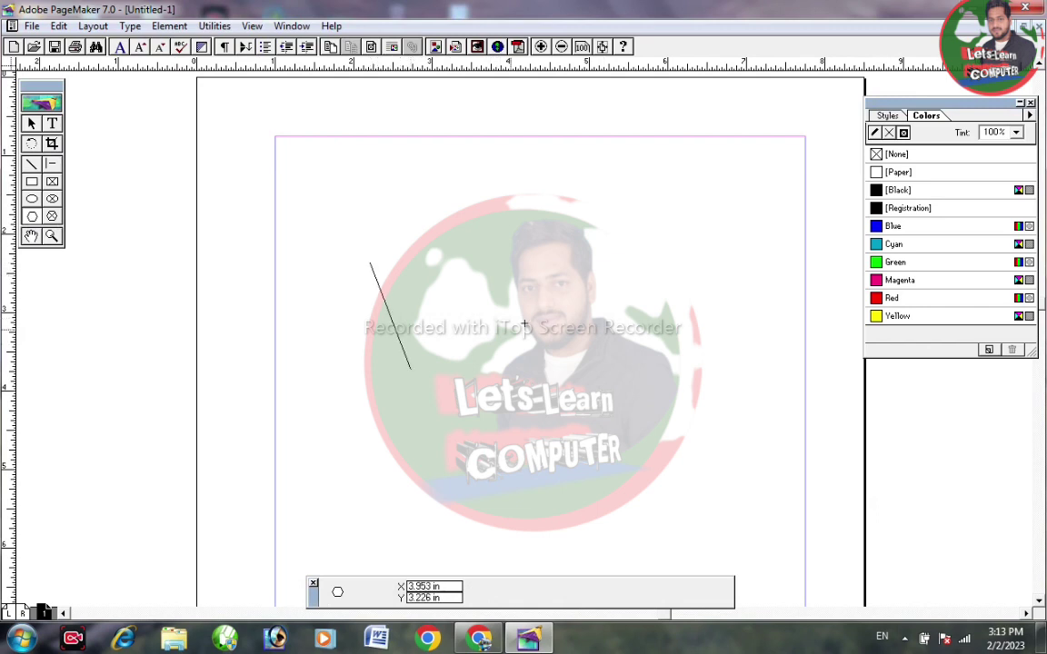
left_click(410, 369)
left_click(560, 292)
left_click(489, 257)
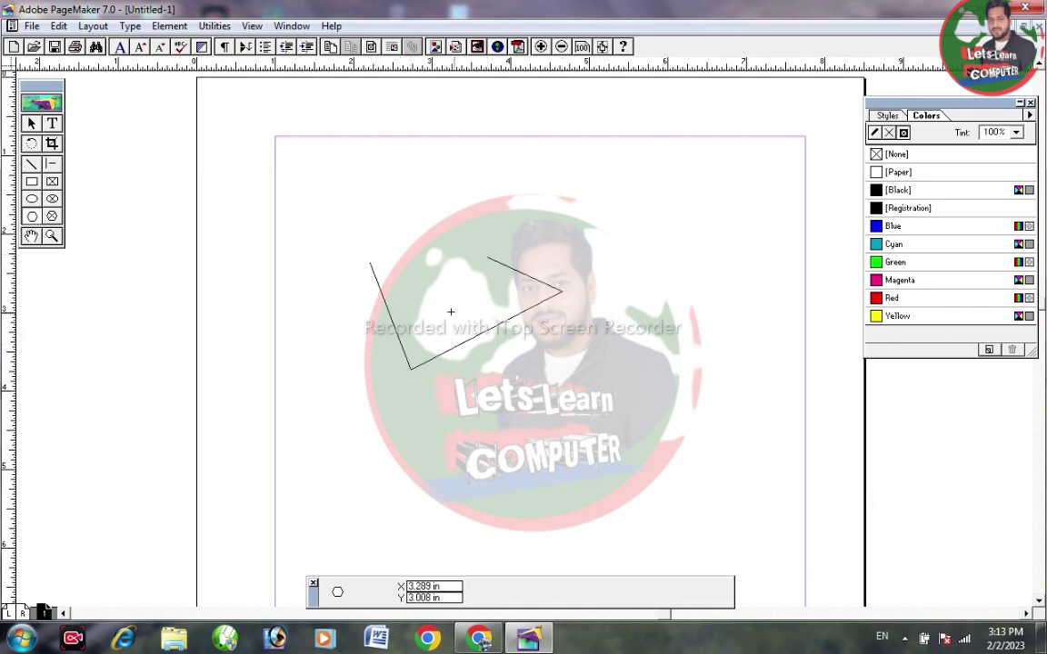
left_click(370, 264)
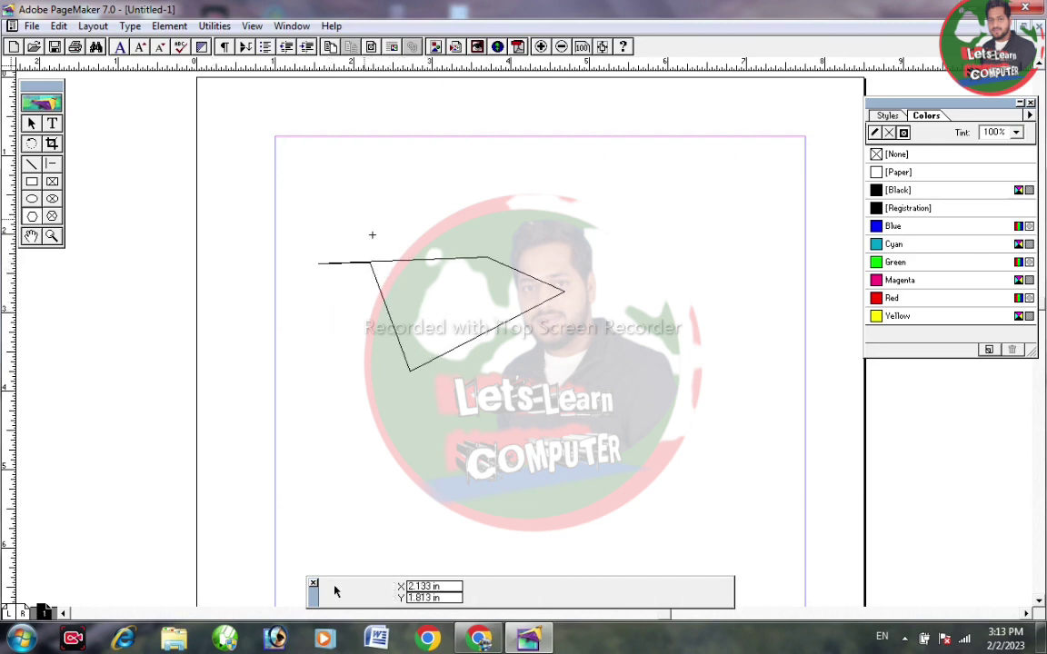
left_click(32, 125)
left_click(416, 263)
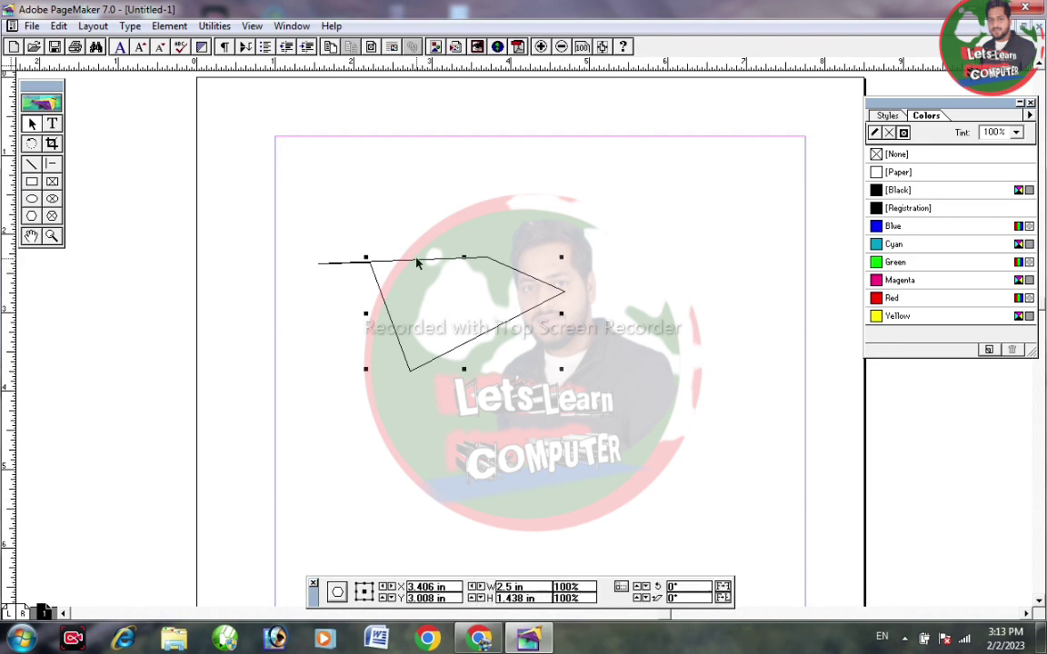
- Change the selected irregular polygon into a frame
left_click(162, 28)
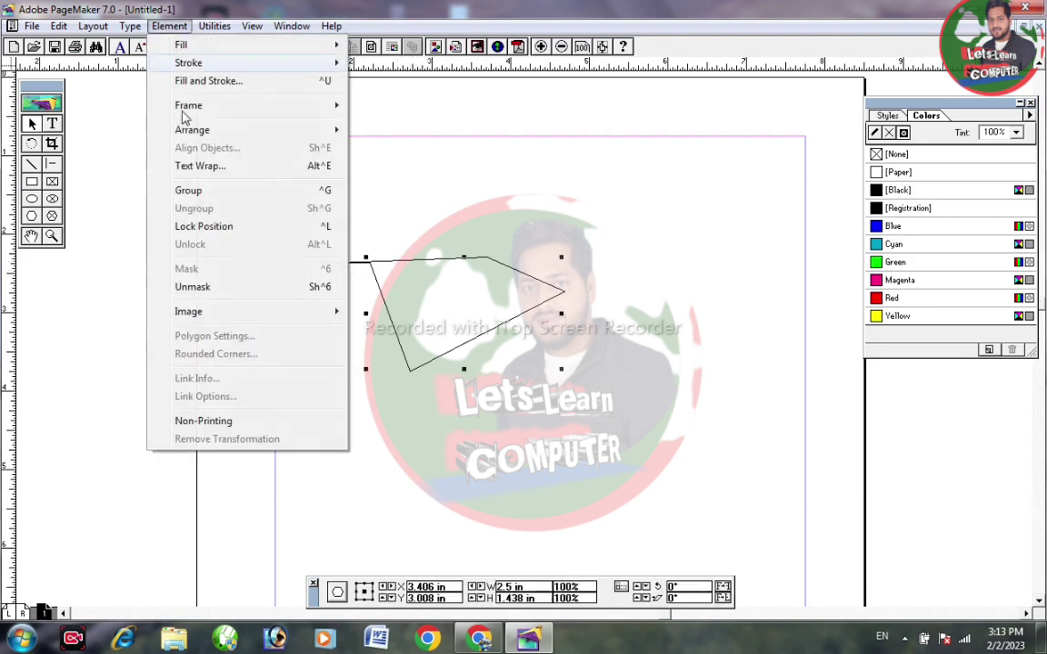
mouse_move(200, 109)
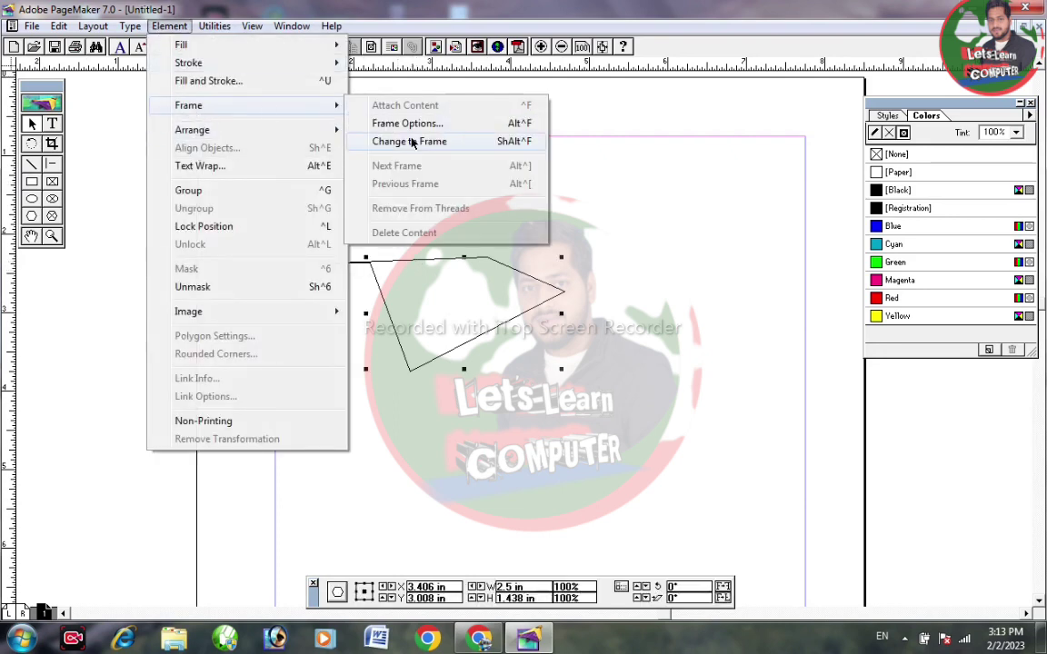
left_click(373, 136)
- Enter a person's first name as text inside the polygon frame, and select the frame as an object
left_click(53, 123)
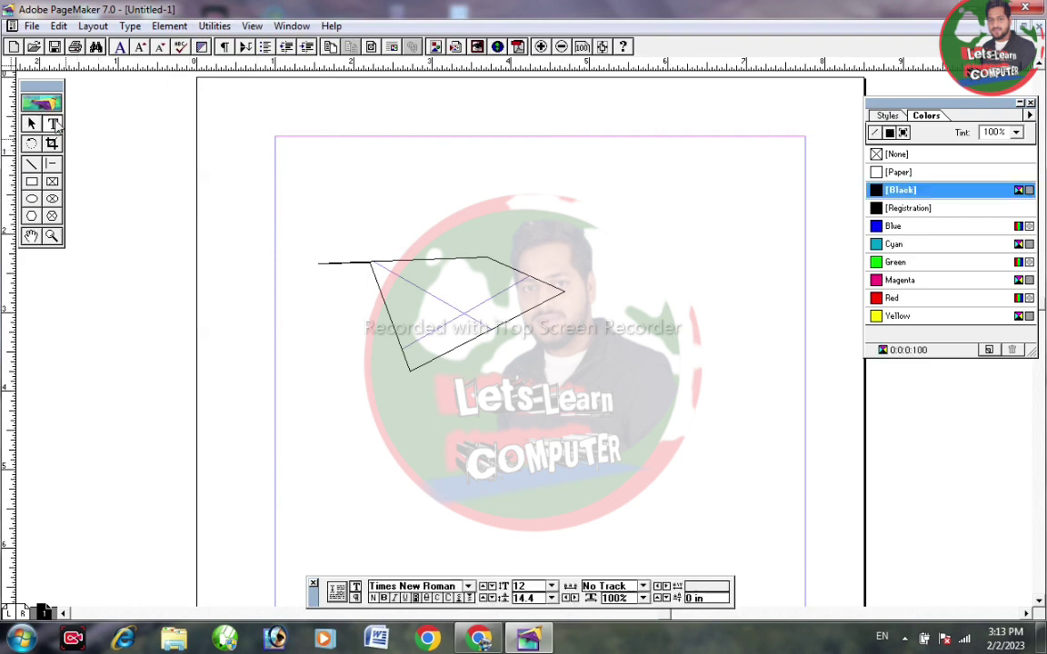
left_click(434, 297)
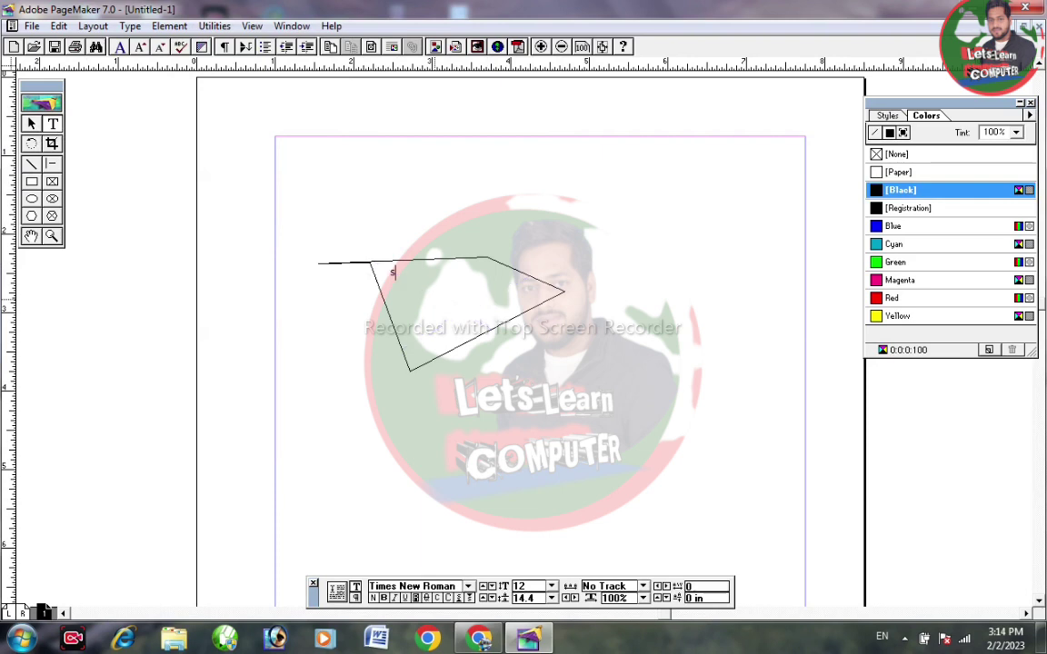
type("suraj")
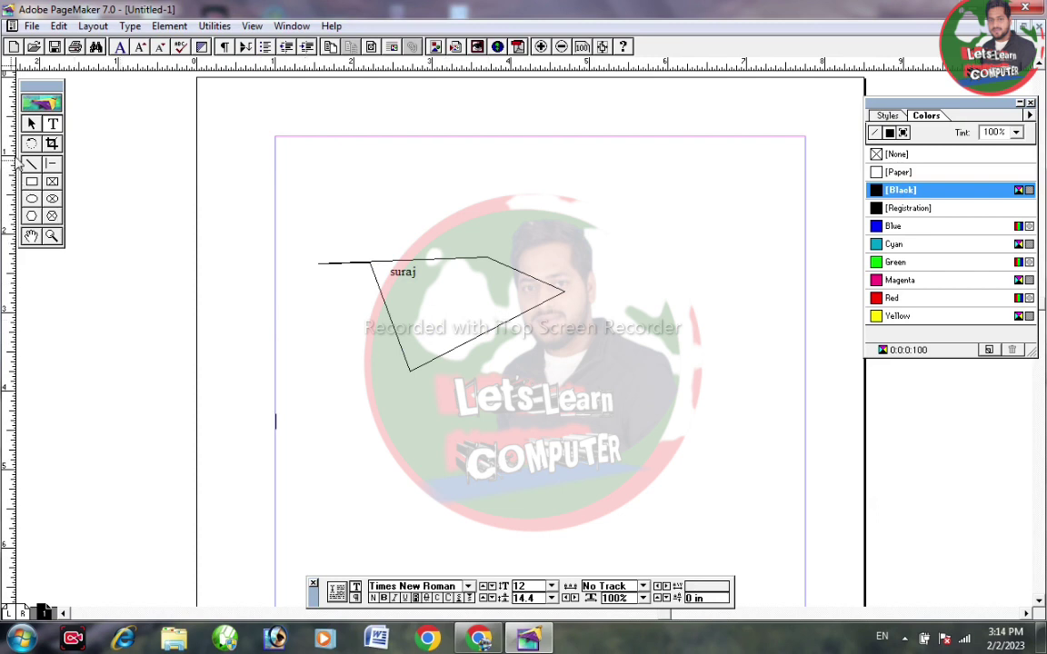
left_click(31, 123)
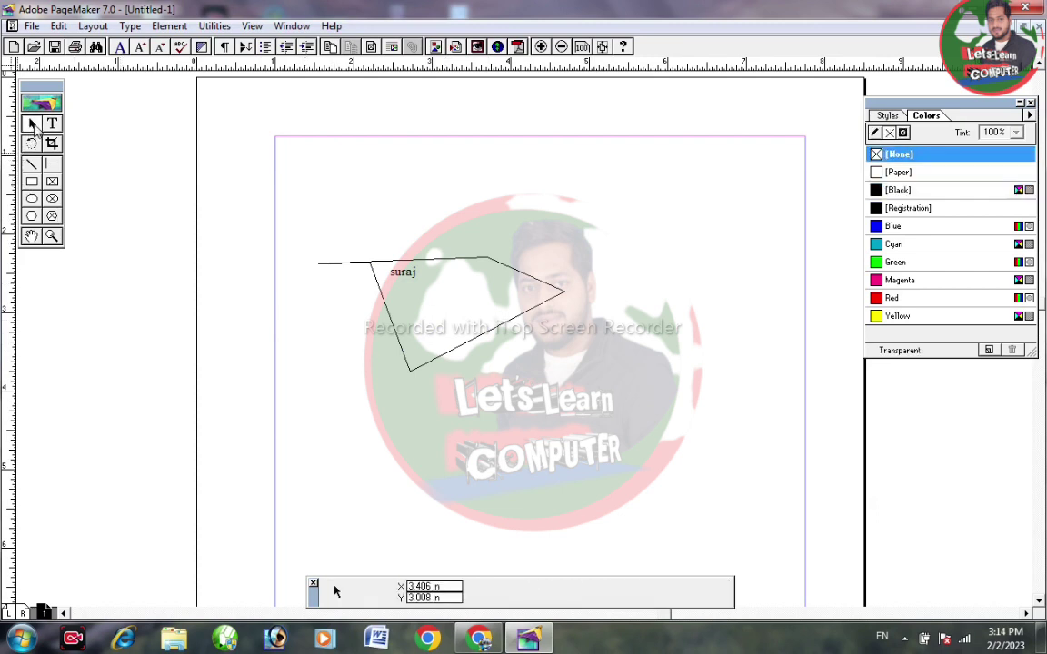
left_click(465, 260)
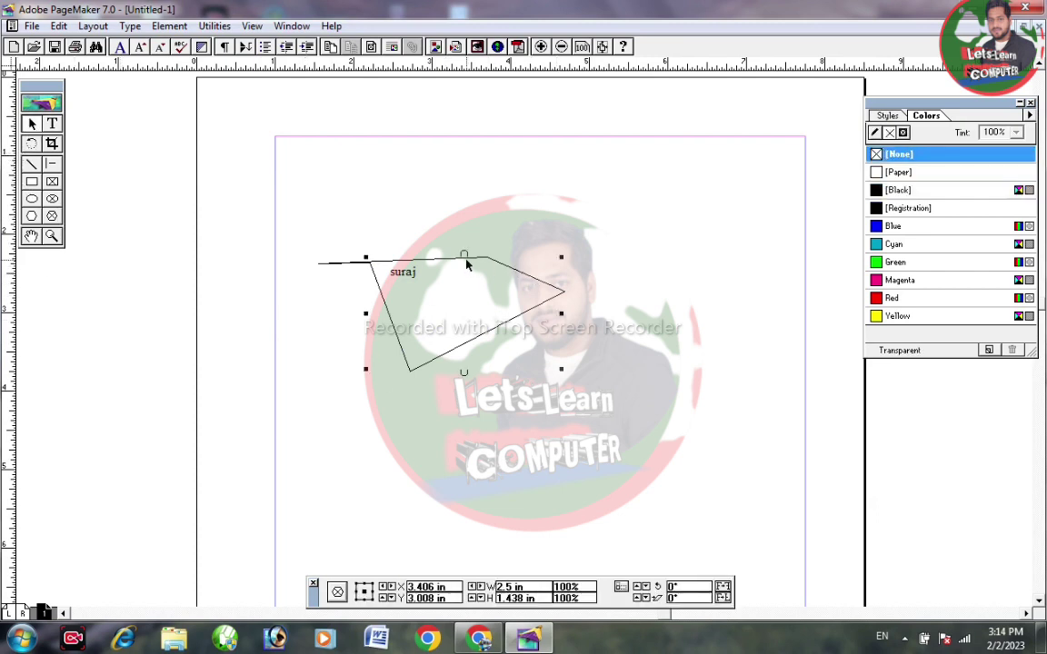